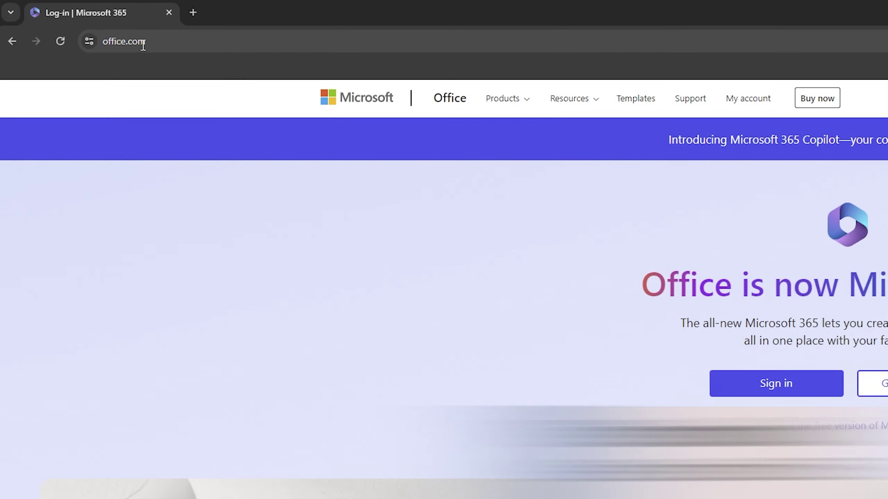
# - Browse the Microsoft products overview from the office.com page
pyautogui.click(75, 24)
pyautogui.click(342, 356)
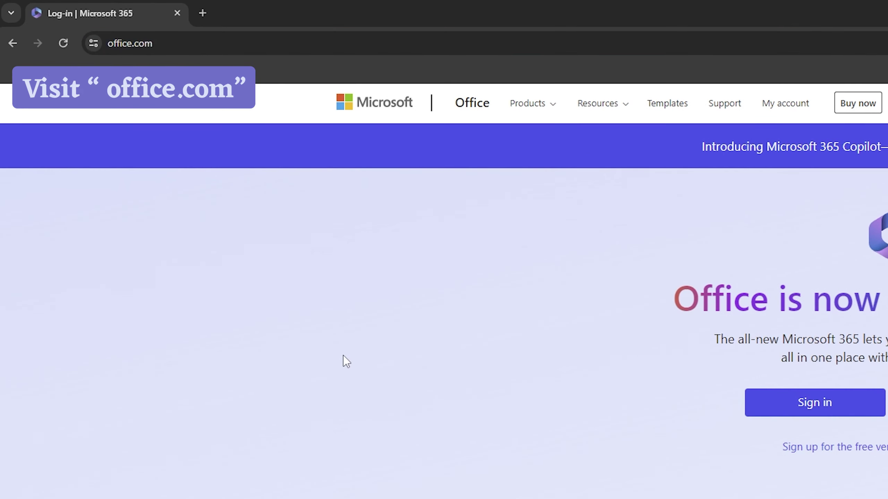
pyautogui.click(561, 112)
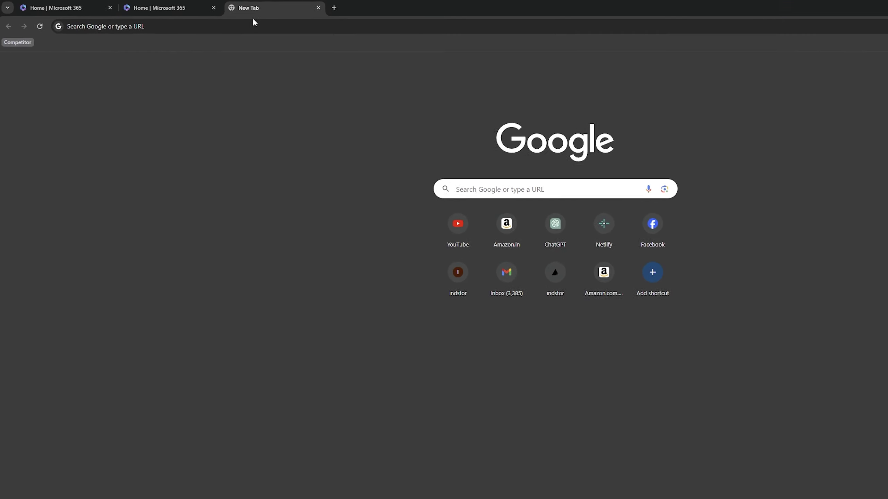
# - Load the amazon.com home page, correcting the address from amazon.in
pyautogui.write('amazon.in')
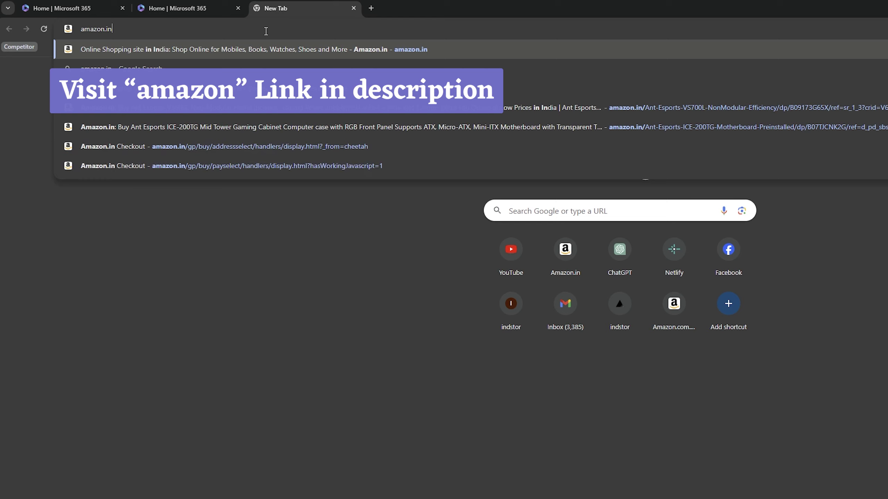
pyautogui.press('BackSpace')
pyautogui.press('BackSpace')
pyautogui.write('com')
pyautogui.press('Return')
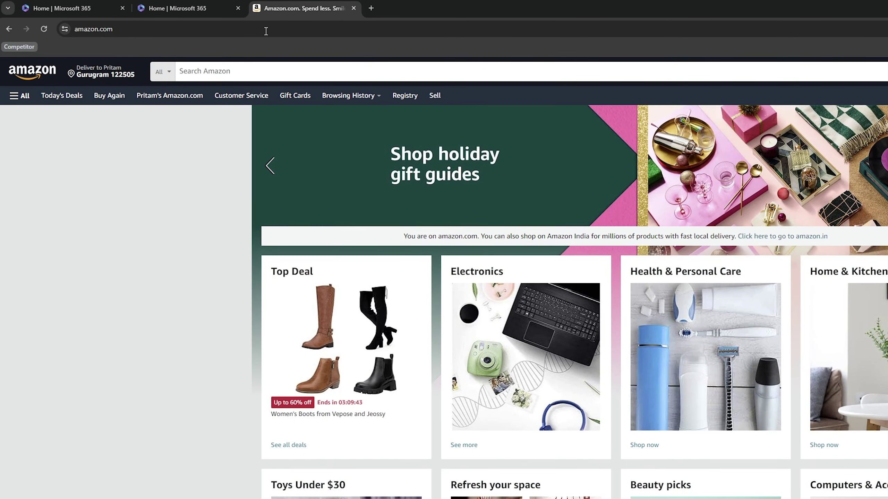
# - Search Amazon for 'ofiice 365' and scroll to the Microsoft 365 Family $99.99 listing
pyautogui.click(221, 71)
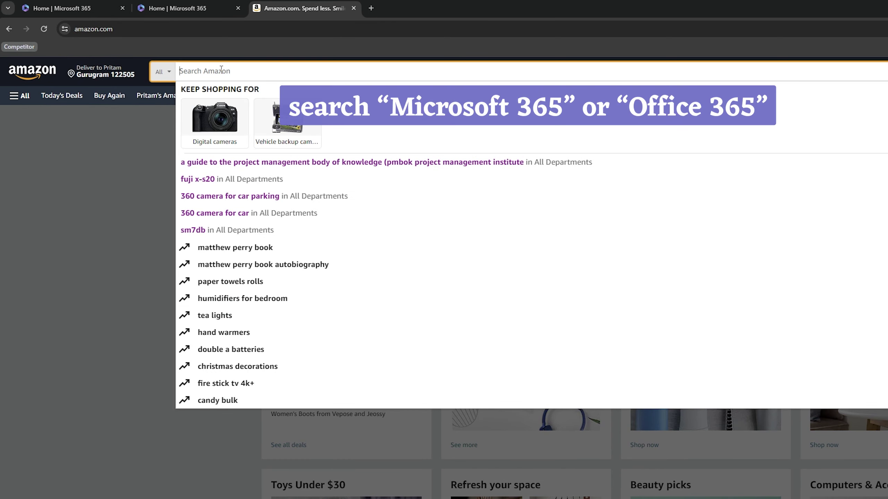
pyautogui.write('ofi')
pyautogui.write('ic')
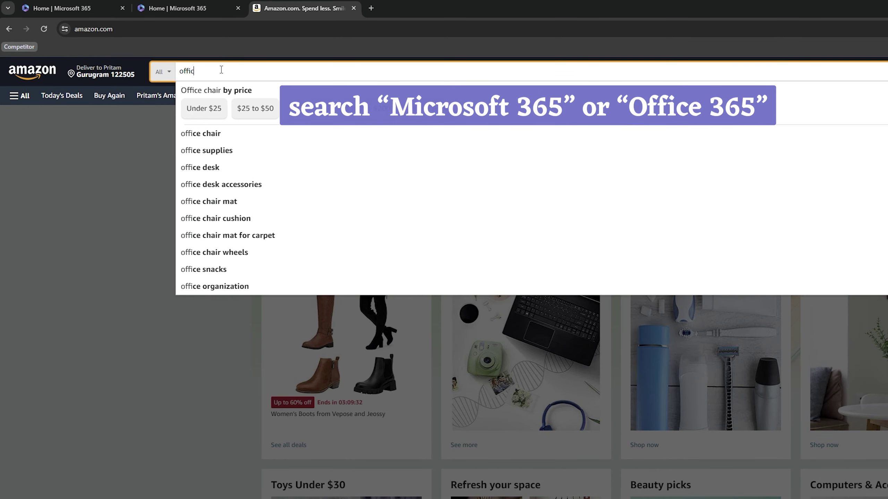
pyautogui.write('e 365')
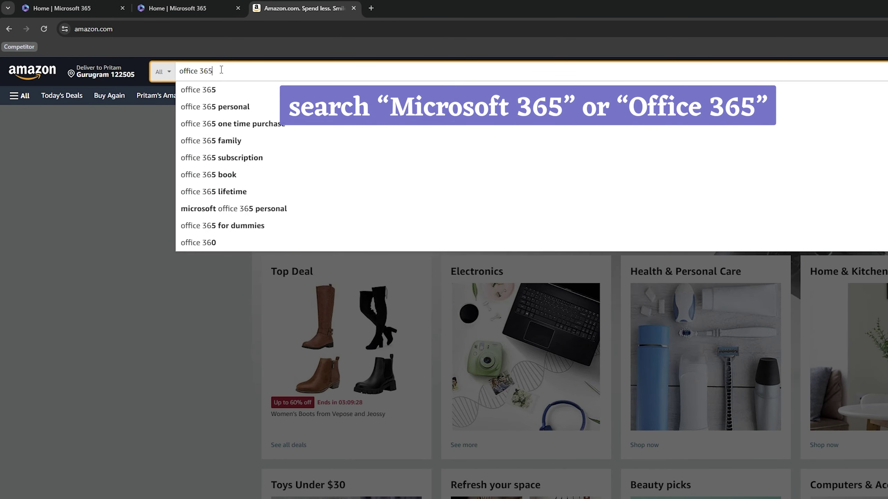
pyautogui.press('Return')
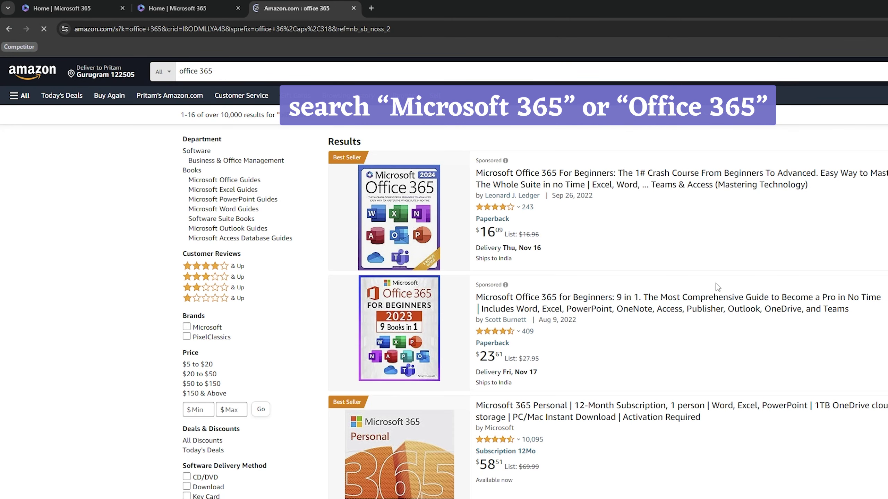
pyautogui.scroll(-1, 590, 235)
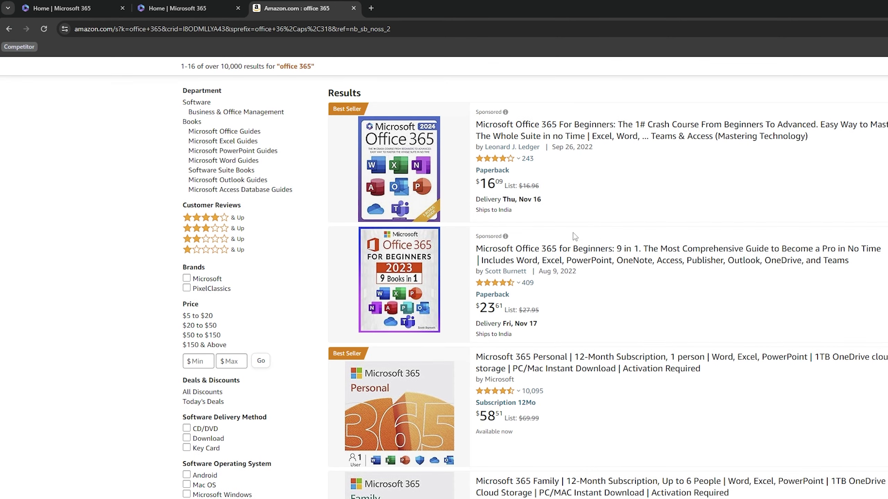
pyautogui.scroll(-4, 618, 272)
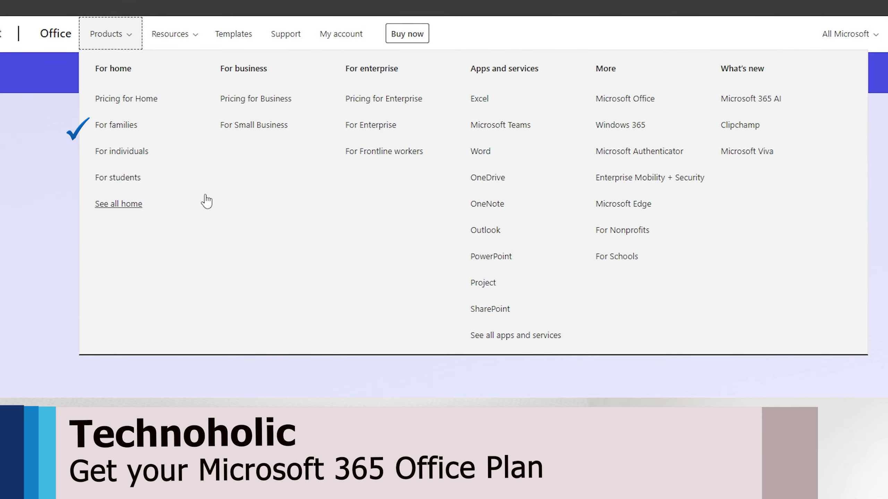
# - Open the 'For families' Microsoft 365 Family page in a new tab and review its $99.99/year pricing
pyautogui.rightClick(124, 129)
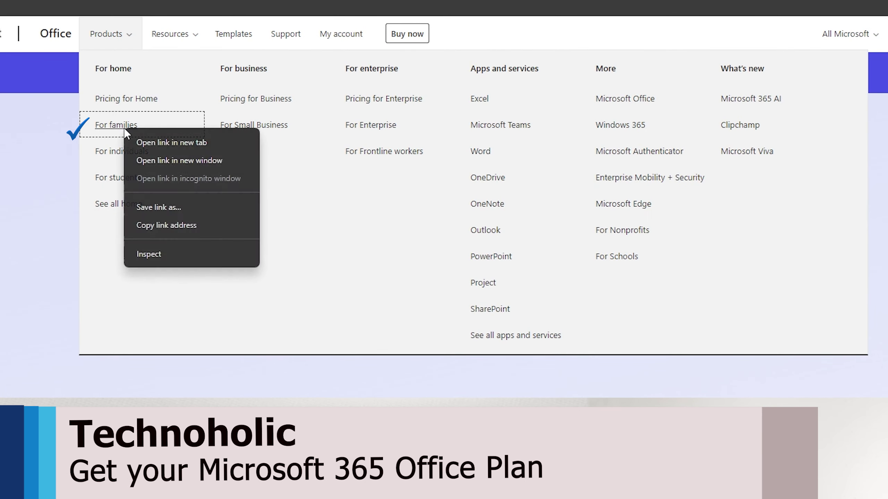
pyautogui.click(152, 149)
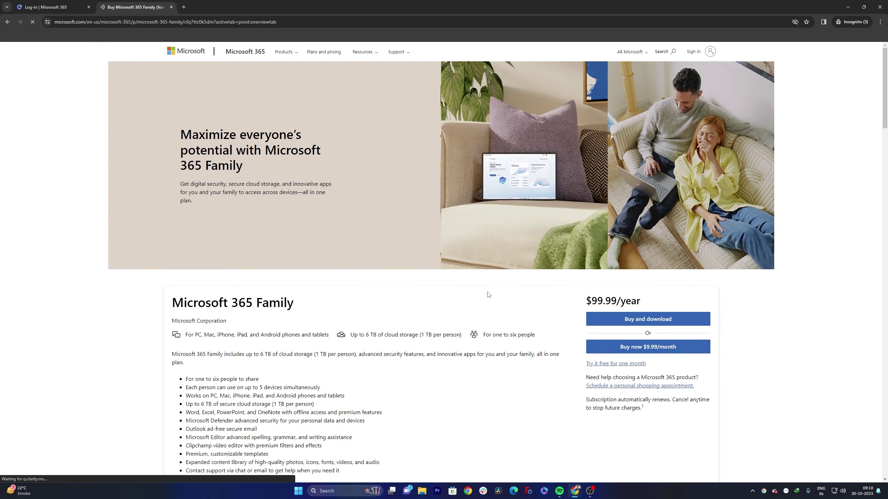
pyautogui.scroll(-2, 517, 301)
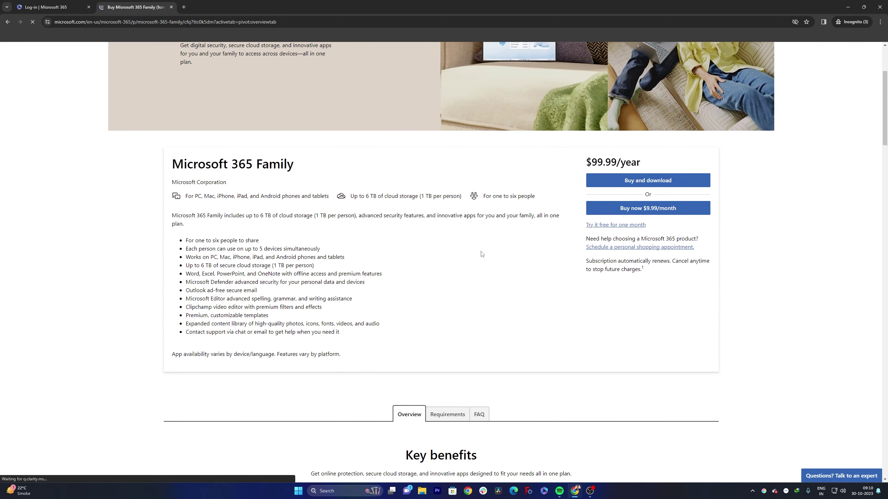
pyautogui.scroll(2, 482, 255)
pyautogui.scroll(-2, 455, 282)
pyautogui.scroll(3, 391, 233)
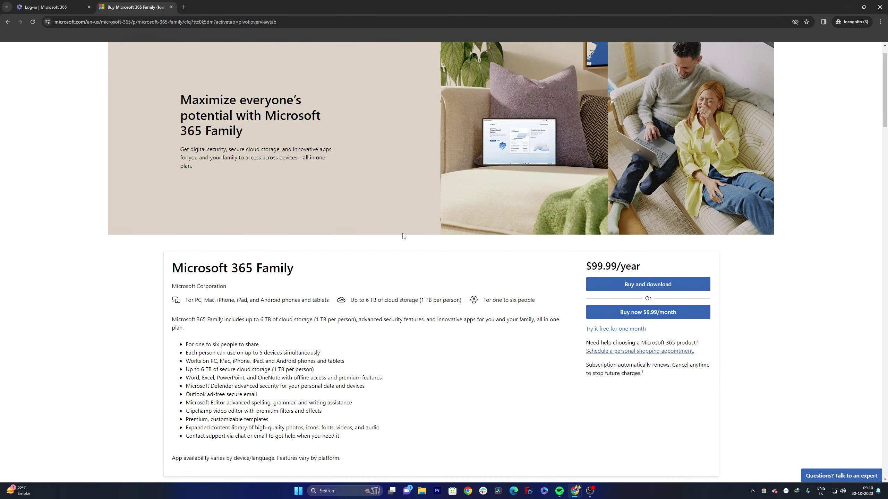
pyautogui.scroll(-3, 403, 237)
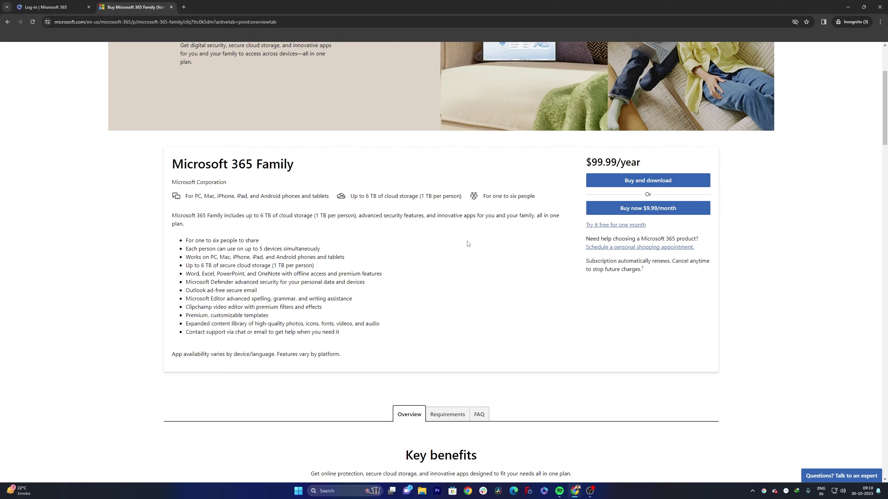
pyautogui.scroll(-2, 473, 238)
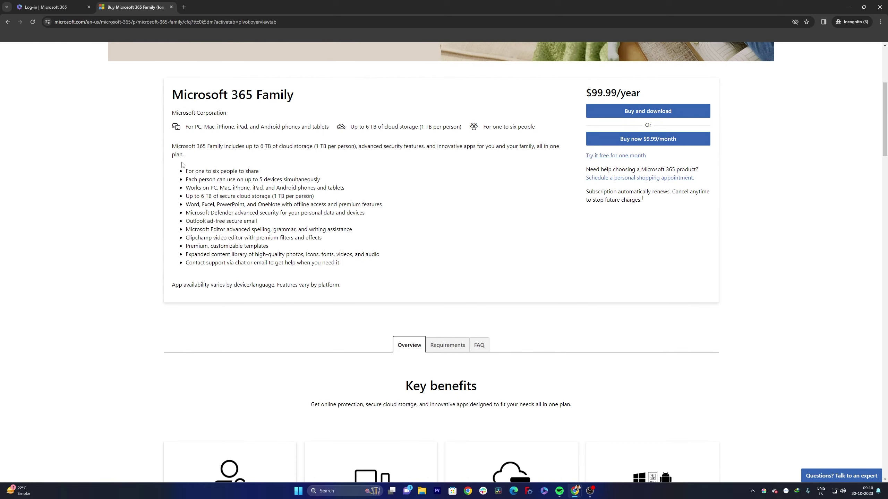
# - Add the Microsoft 365 Family yearly plan to the cart and check out
pyautogui.click(616, 115)
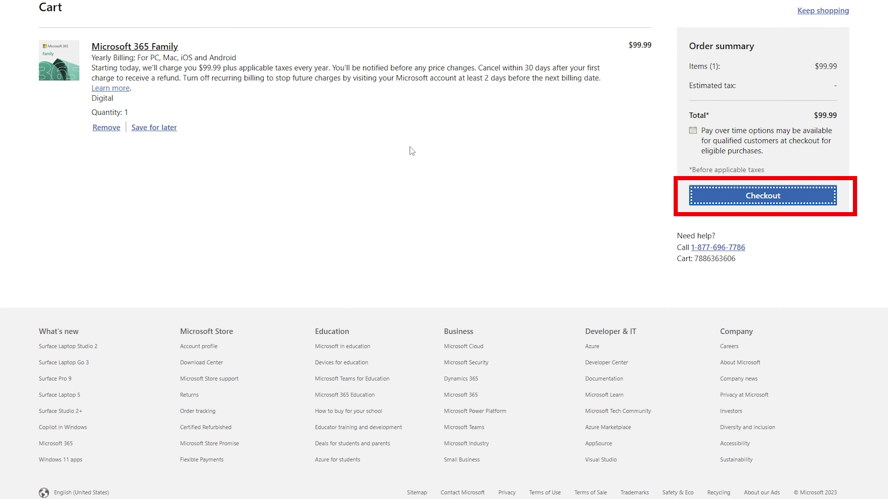
pyautogui.click(745, 201)
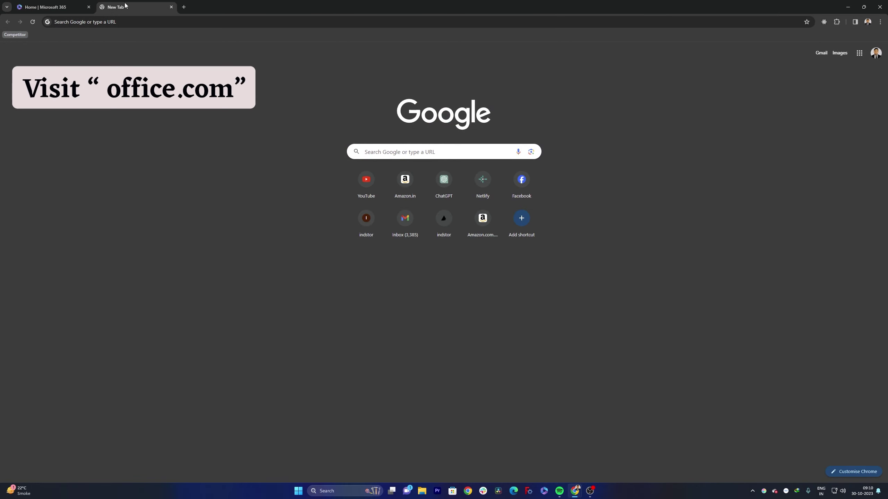
# - Enter office.com in the new tab's address bar to show recent files like Book 1
pyautogui.click(117, 22)
pyautogui.write('of')
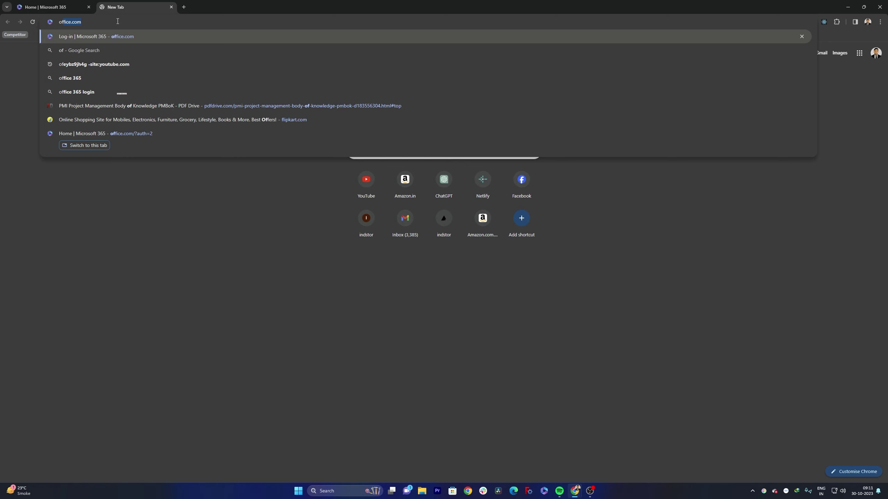
pyautogui.press('Return')
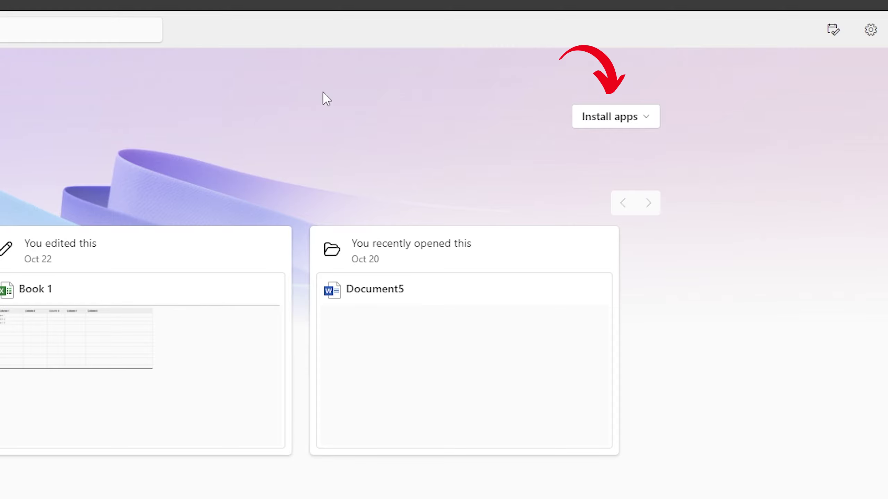
# - Download the Microsoft 365 apps from Install apps and run OfficeSetup.exe until installed
pyautogui.click(615, 126)
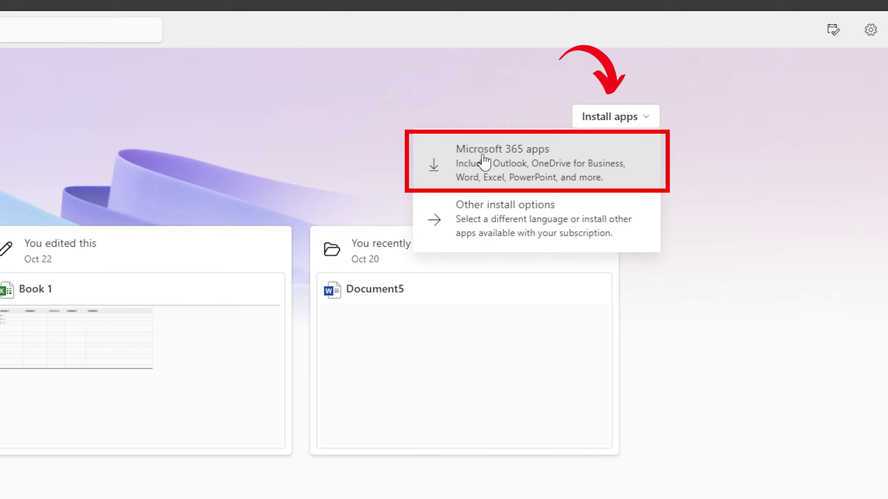
pyautogui.click(539, 162)
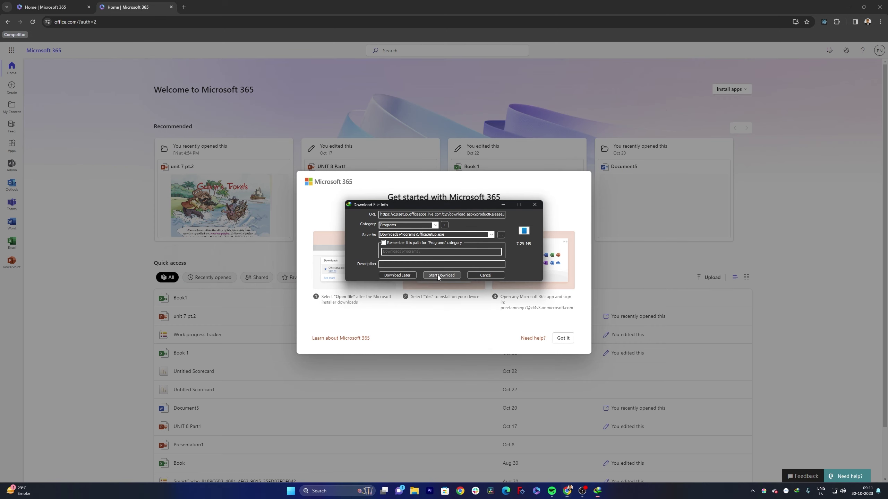
pyautogui.click(437, 275)
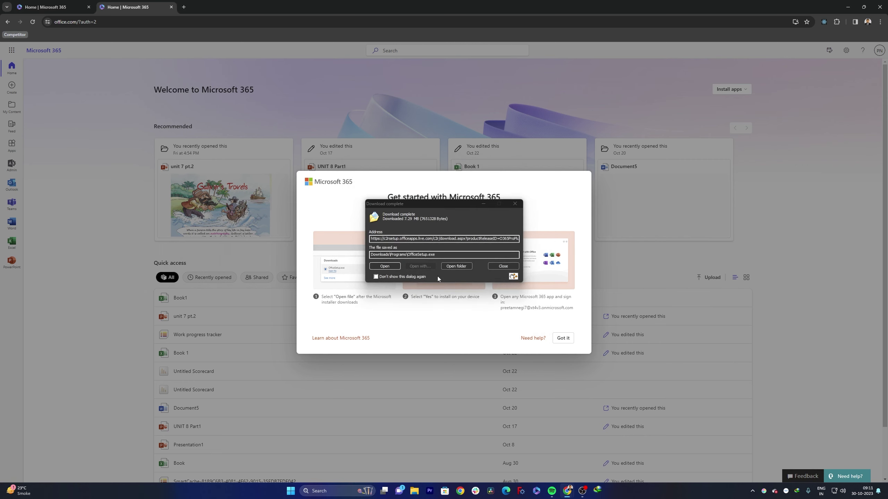
pyautogui.click(385, 267)
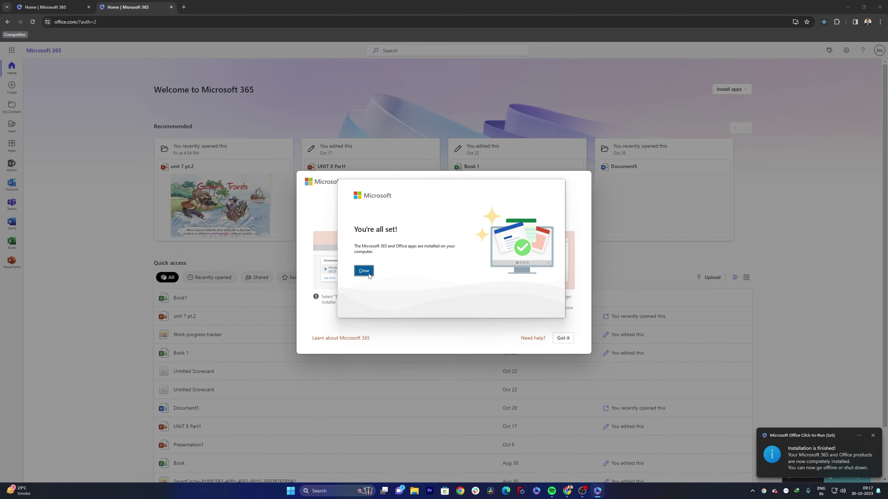
# - Close the 'You're all set' and Get started messages, then start Word maximised from the Start menu
pyautogui.click(368, 272)
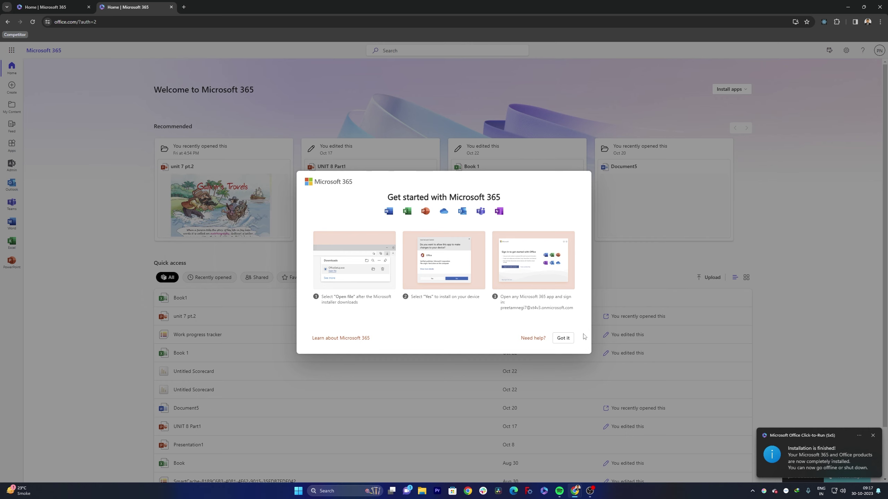
pyautogui.click(563, 338)
pyautogui.press('super')
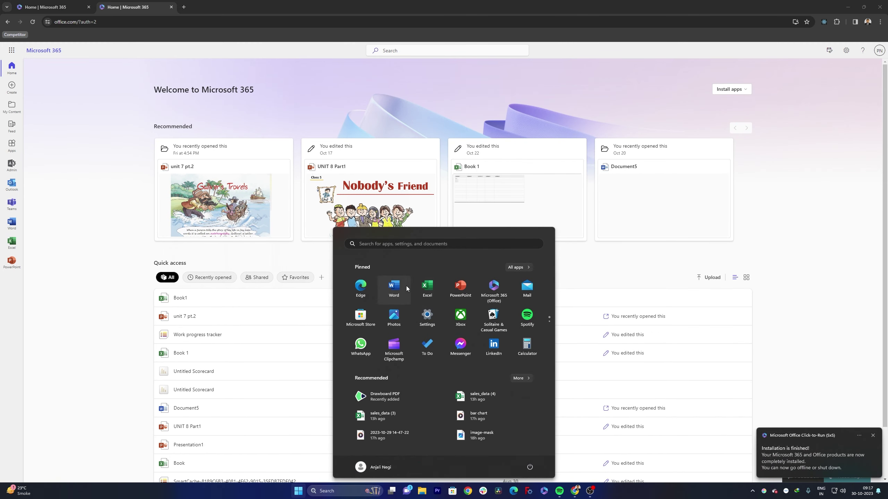
pyautogui.click(407, 286)
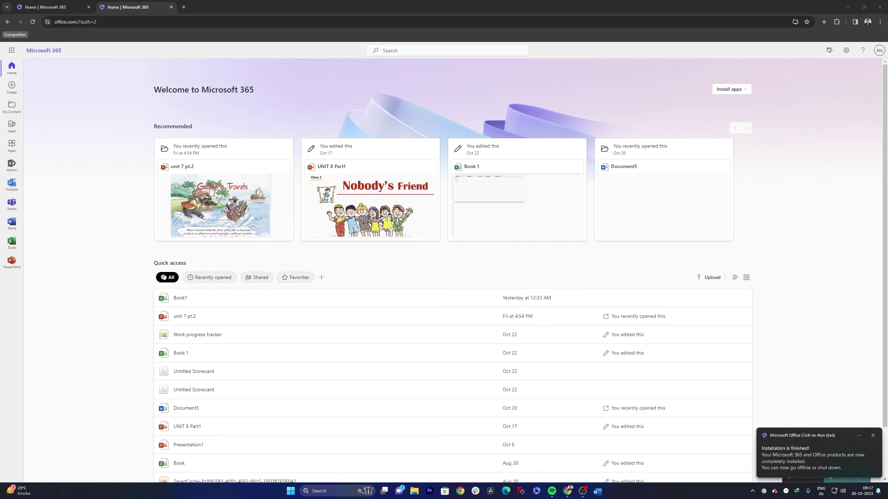
pyautogui.moveTo(408, 11); pyautogui.dragTo(408, 1)
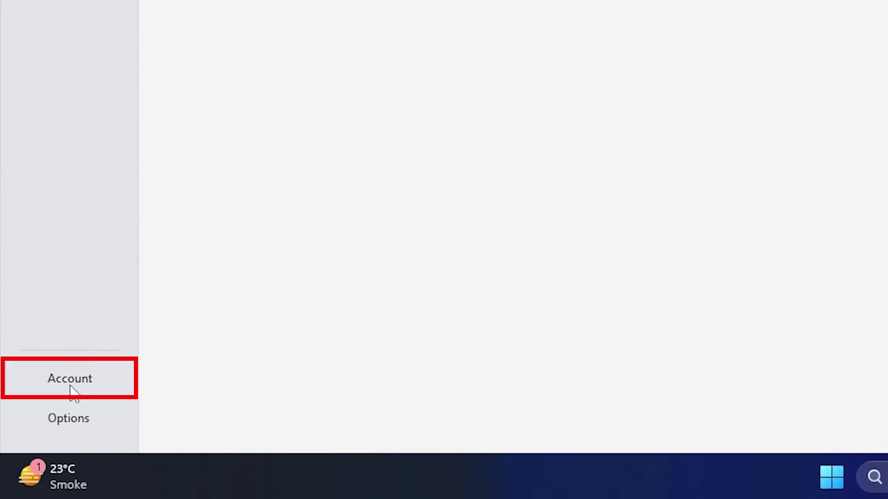
# - Open Word's Account page to see the Microsoft 365 Apps for enterprise subscription
pyautogui.click(71, 386)
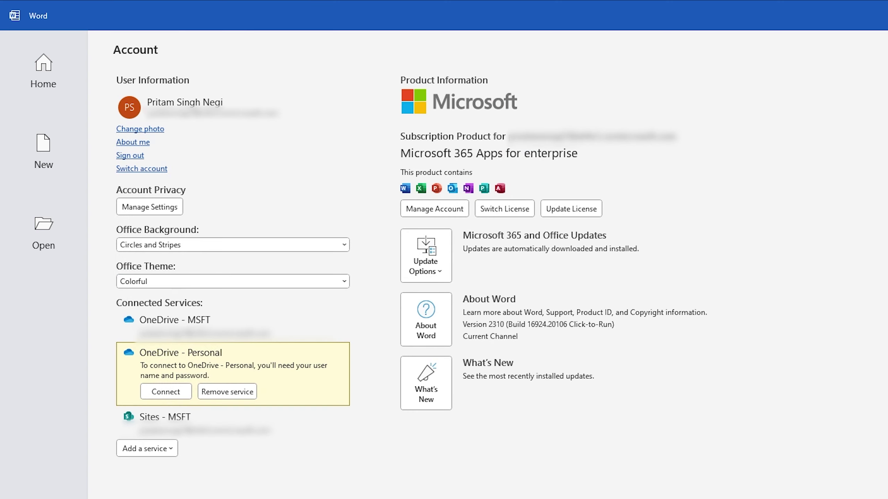